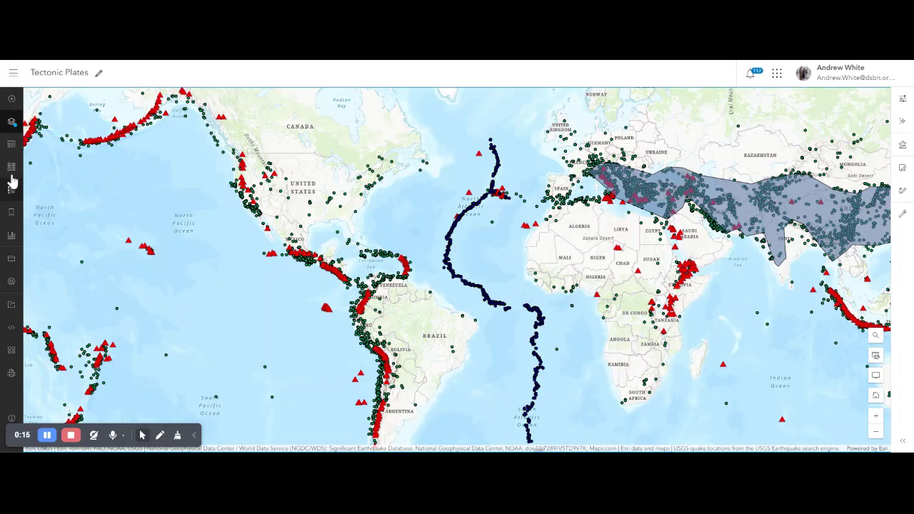
Step: Open the map's layer list and switch the Mid-Atlantic Earthquakes layer off and back on
{"action": "left_click", "coordinate": [12, 123]}
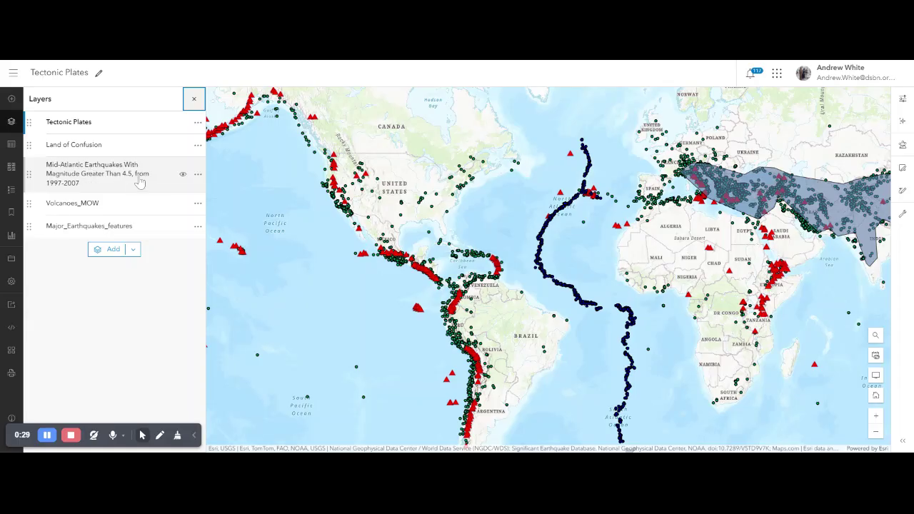
{"action": "left_click", "coordinate": [183, 174]}
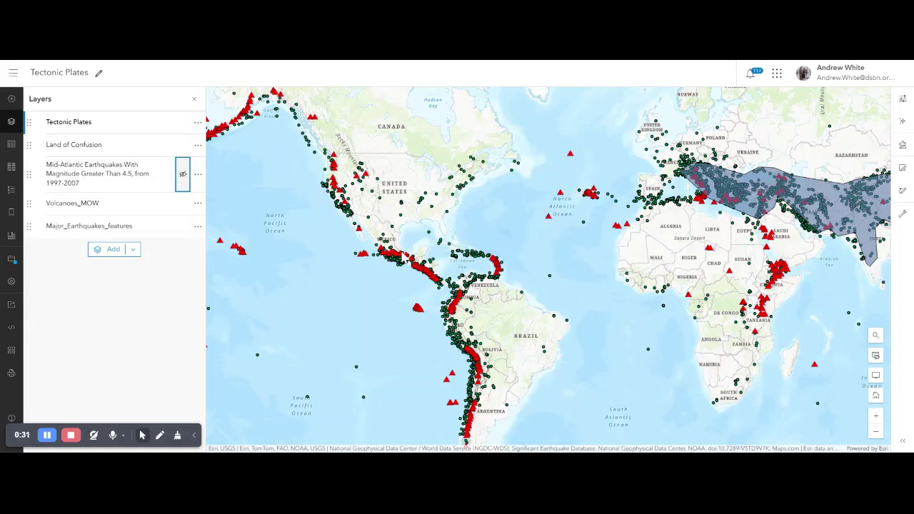
{"action": "left_click", "coordinate": [183, 175]}
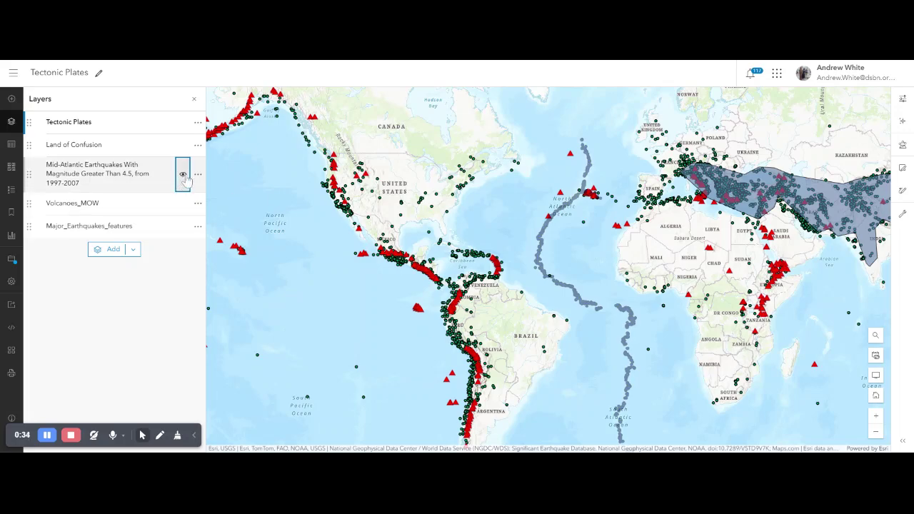
Step: Remove the Tectonic Plates layer from the map and create a new sketch layer
{"action": "left_click", "coordinate": [198, 122]}
{"action": "left_click", "coordinate": [170, 203]}
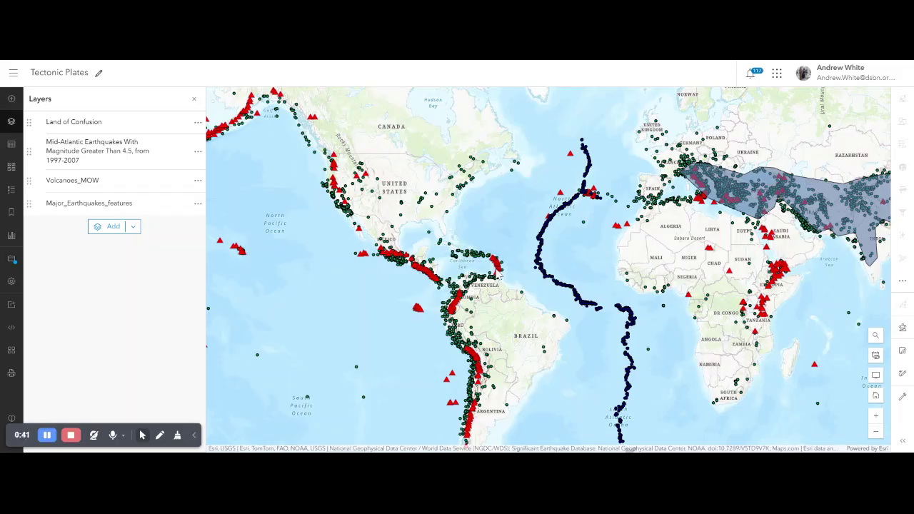
{"action": "left_click", "coordinate": [134, 227]}
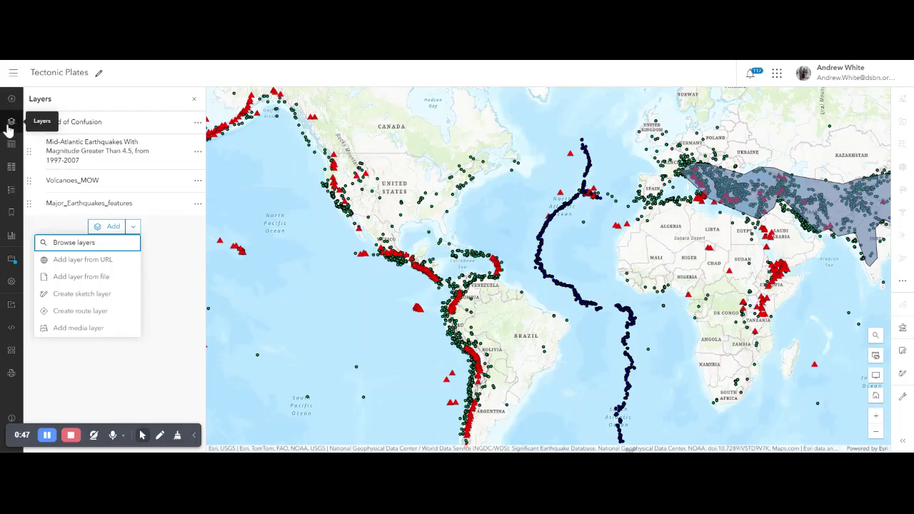
{"action": "left_click", "coordinate": [101, 299]}
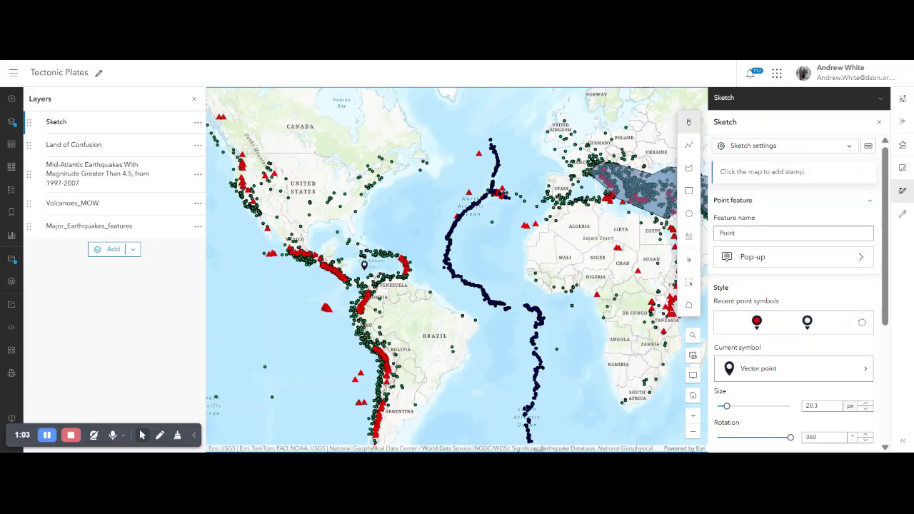
Step: Sketch a polygon around the Caribbean, following the earthquake and volcano points from Central America past Venezuela, the eastern islands and Cuba
{"action": "scroll", "coordinate": [365, 265], "scroll_direction": "up", "scroll_amount": 1}
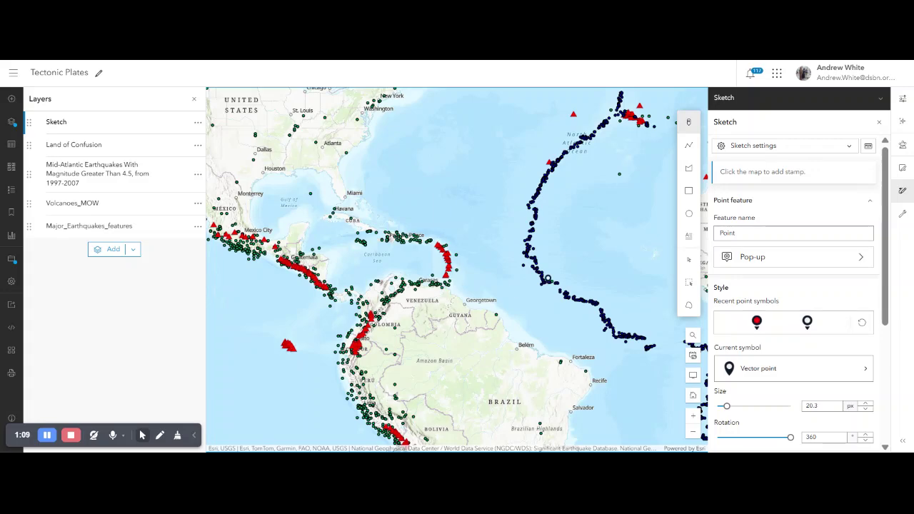
{"action": "left_click", "coordinate": [690, 170]}
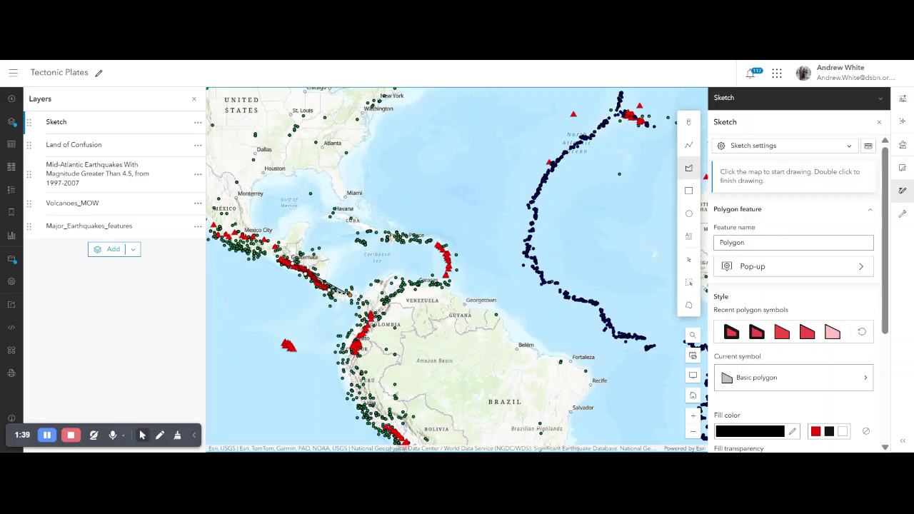
{"action": "left_click", "coordinate": [306, 270]}
{"action": "left_click", "coordinate": [371, 305]}
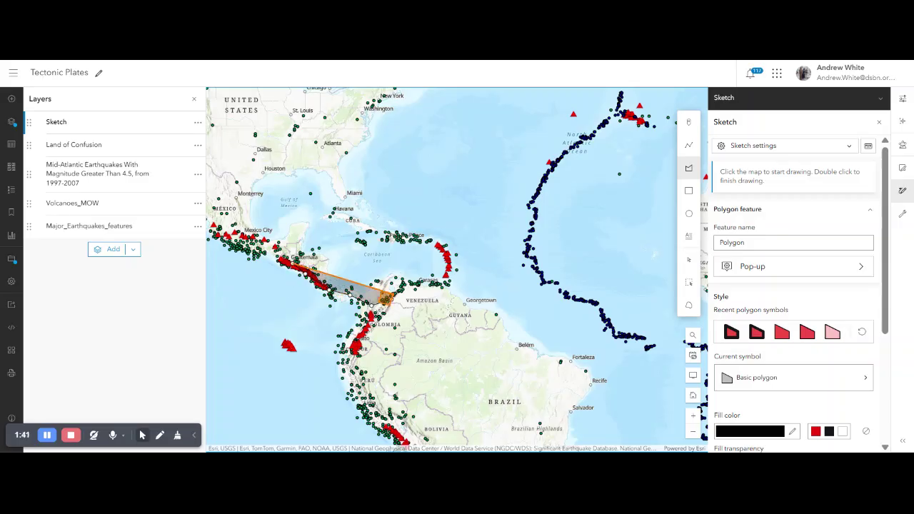
{"action": "left_click", "coordinate": [402, 290]}
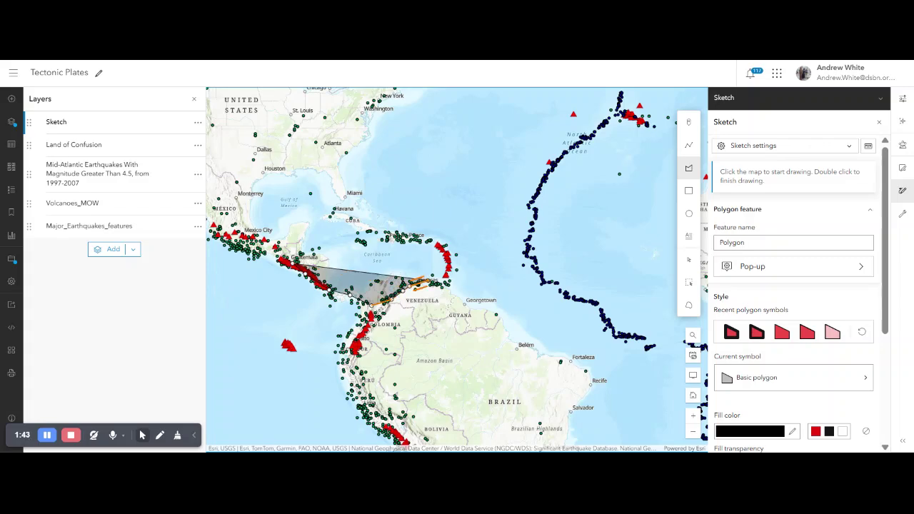
{"action": "left_click", "coordinate": [433, 282]}
{"action": "left_click", "coordinate": [448, 283]}
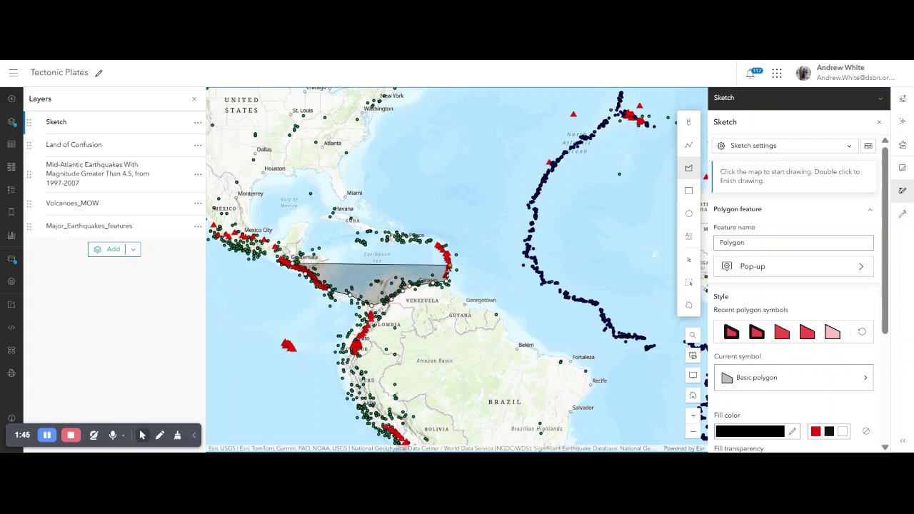
{"action": "left_click", "coordinate": [447, 250]}
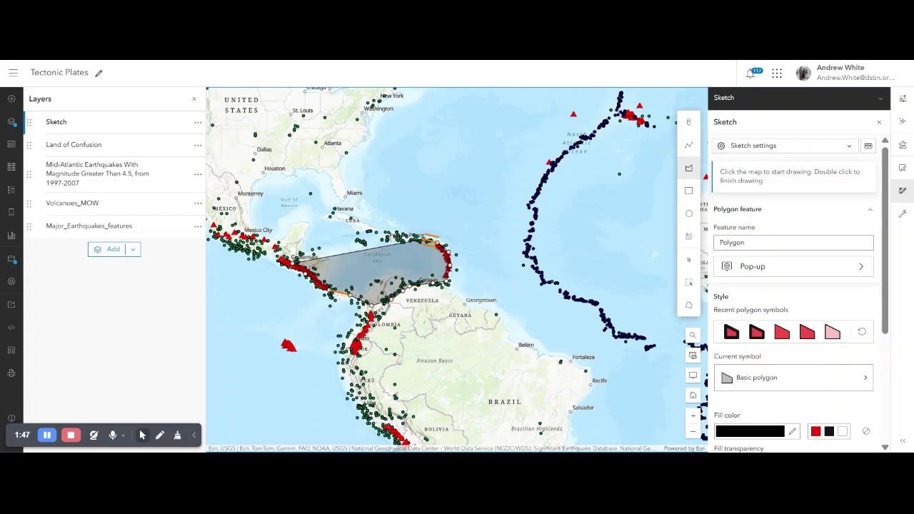
{"action": "left_click", "coordinate": [429, 237]}
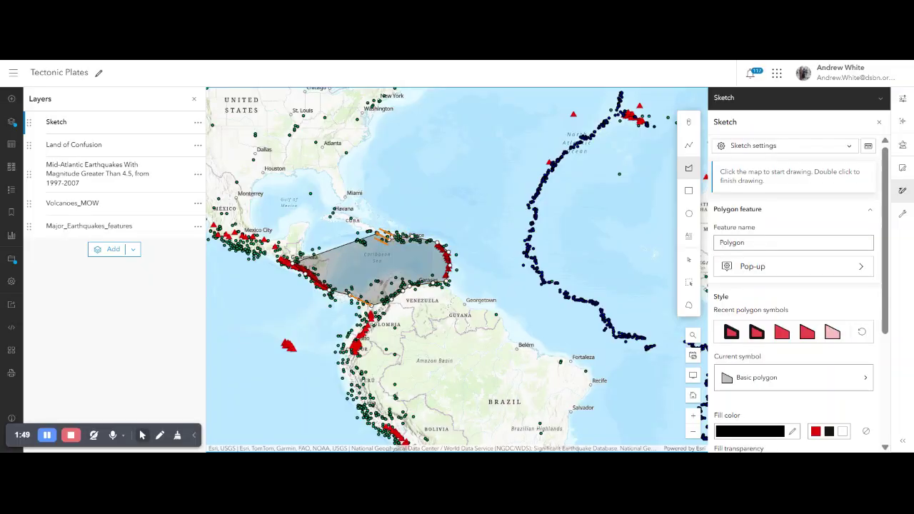
{"action": "left_click", "coordinate": [382, 235]}
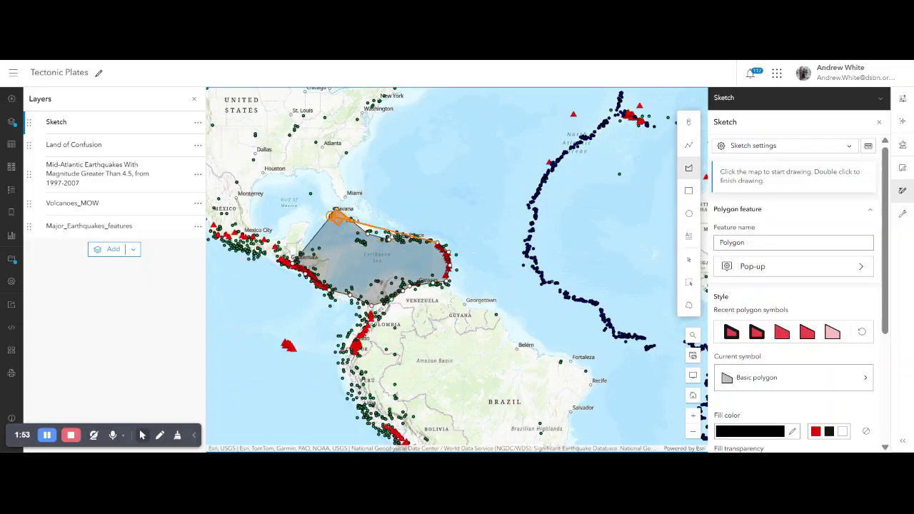
{"action": "left_click", "coordinate": [335, 214]}
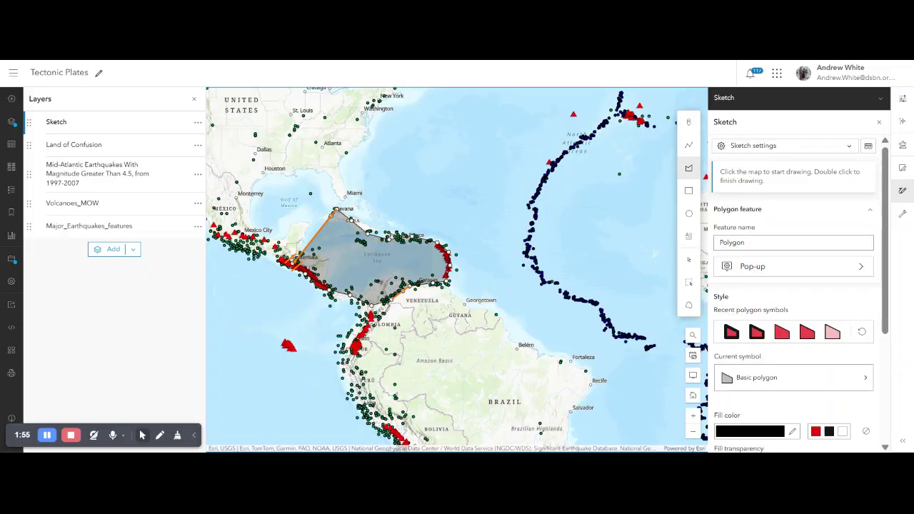
{"action": "double_click", "coordinate": [294, 257]}
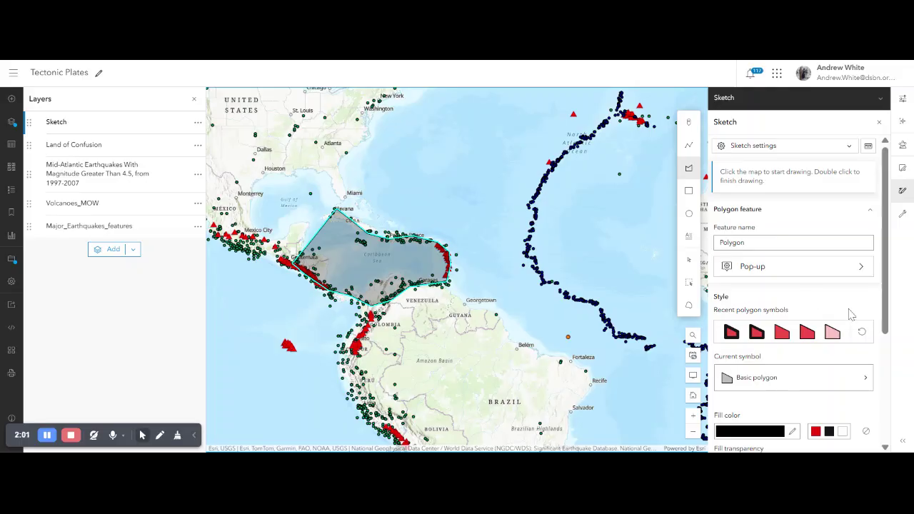
Step: Set the Caribbean polygon's fill color to dark green 05663e and its fill transparency to 42%
{"action": "scroll", "coordinate": [847, 314], "scroll_direction": "down", "scroll_amount": 3}
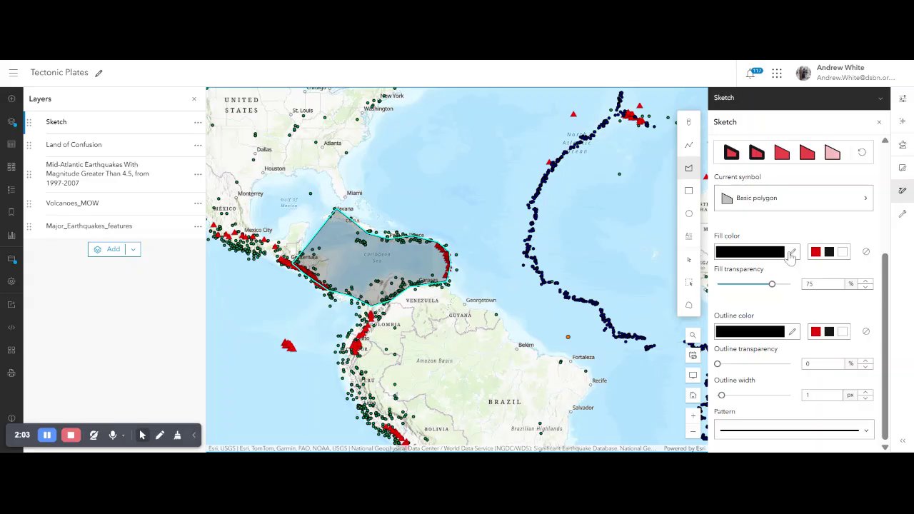
{"action": "left_click", "coordinate": [793, 251]}
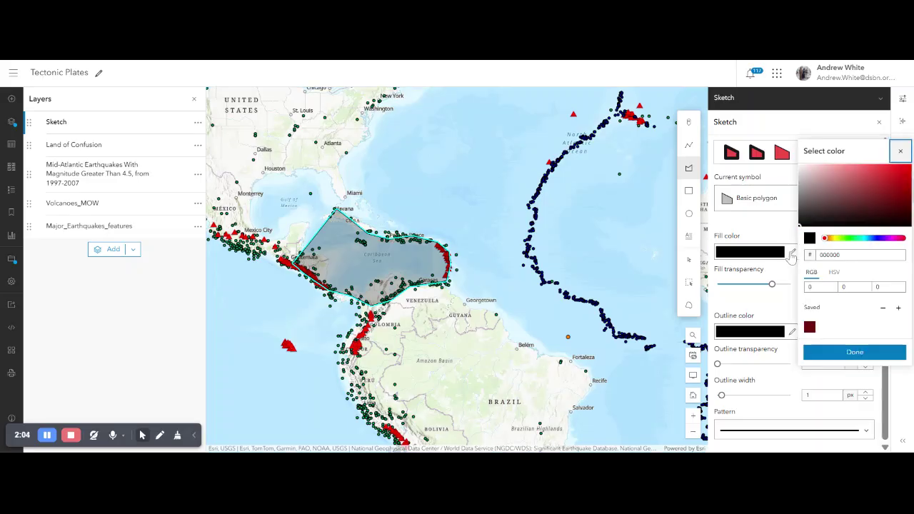
{"action": "left_click", "coordinate": [858, 239]}
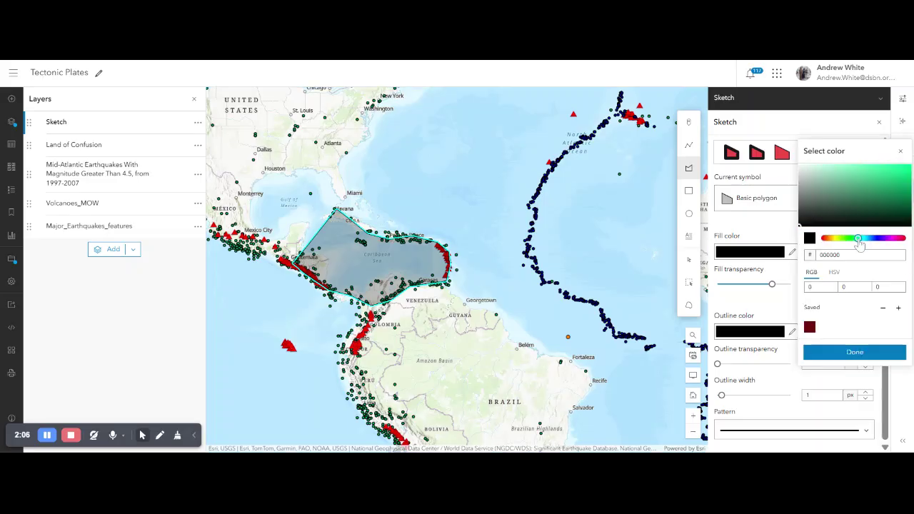
{"action": "left_click", "coordinate": [906, 201]}
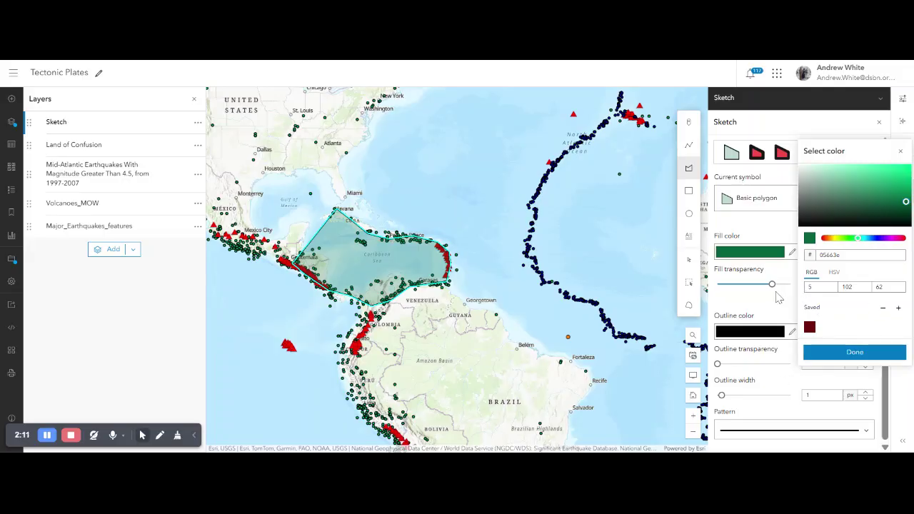
{"action": "left_click", "coordinate": [874, 352]}
{"action": "left_click_drag", "start_coordinate": [772, 285], "coordinate": [759, 286]}
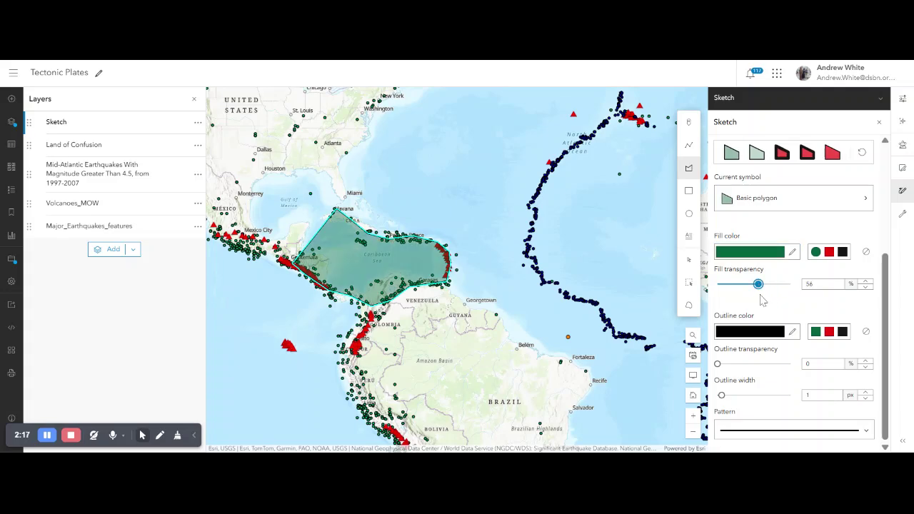
{"action": "left_click_drag", "start_coordinate": [759, 286], "coordinate": [748, 286]}
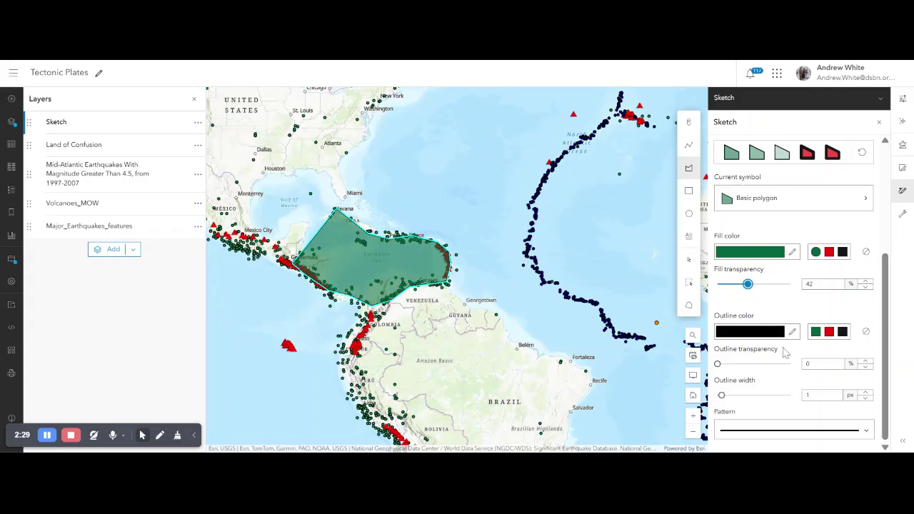
Step: Set the Caribbean polygon's outline width to 4 px
{"action": "left_click", "coordinate": [866, 393]}
{"action": "key", "text": "BackSpace"}
{"action": "type", "text": "4"}
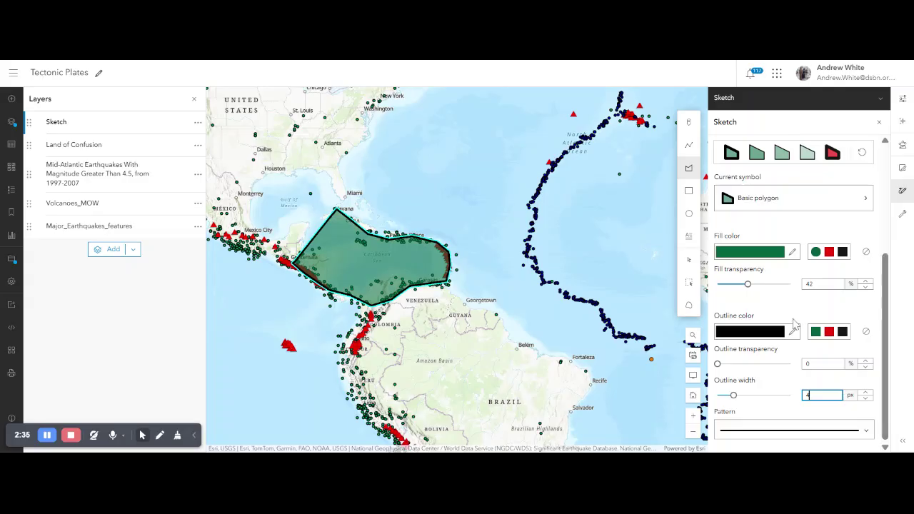
Step: Name the green polygon feature Caribbean Sea
{"action": "scroll", "coordinate": [865, 355], "scroll_direction": "up", "scroll_amount": 5}
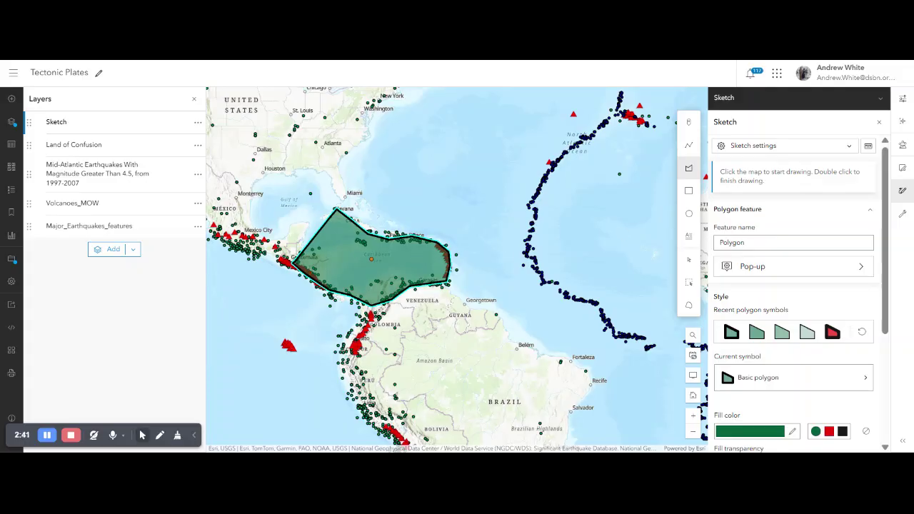
{"action": "scroll", "coordinate": [371, 259], "scroll_direction": "up", "scroll_amount": 1}
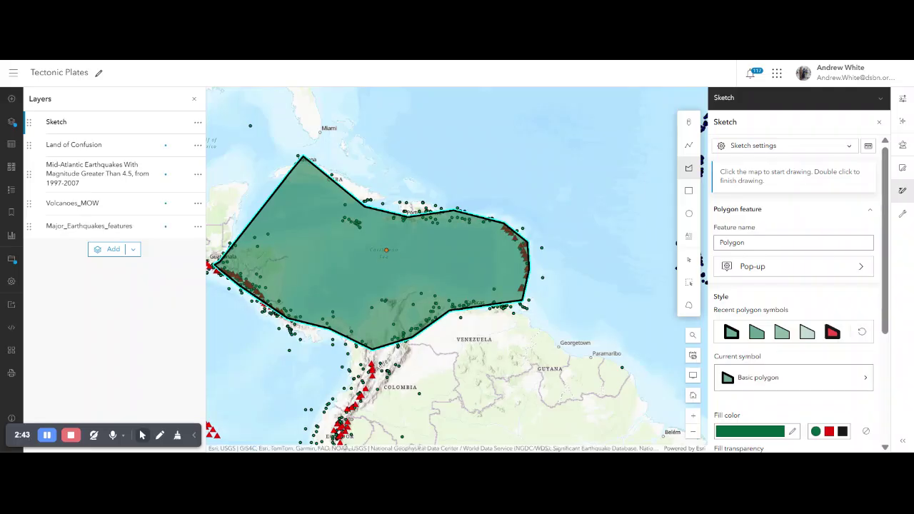
{"action": "double_click", "coordinate": [732, 243]}
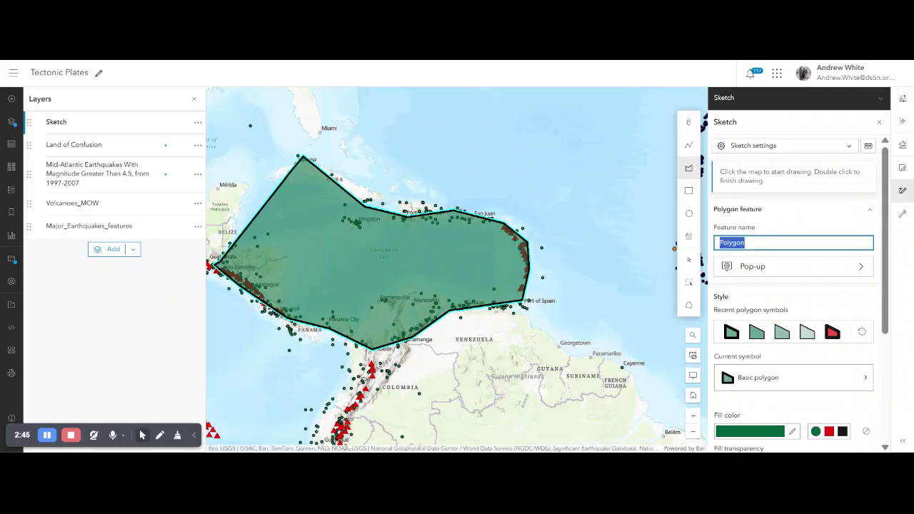
{"action": "type", "text": "Caribbean Sea"}
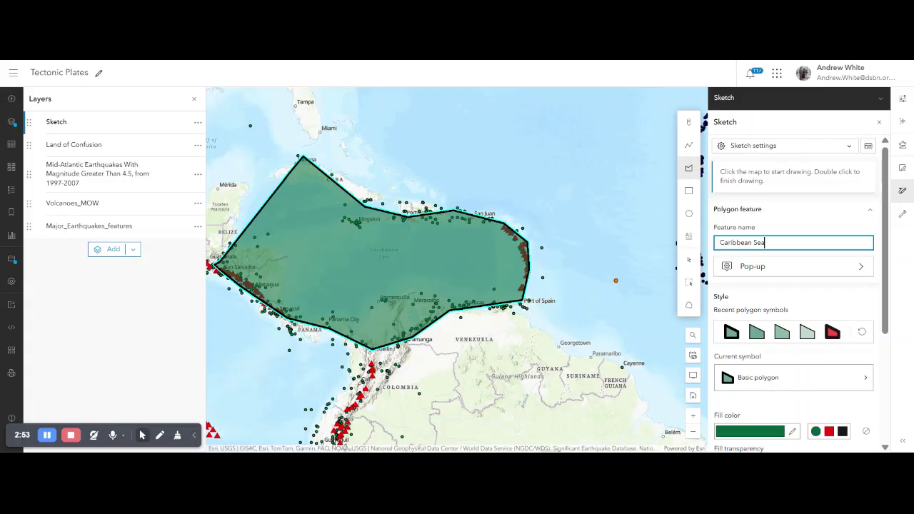
{"action": "key", "text": "Return"}
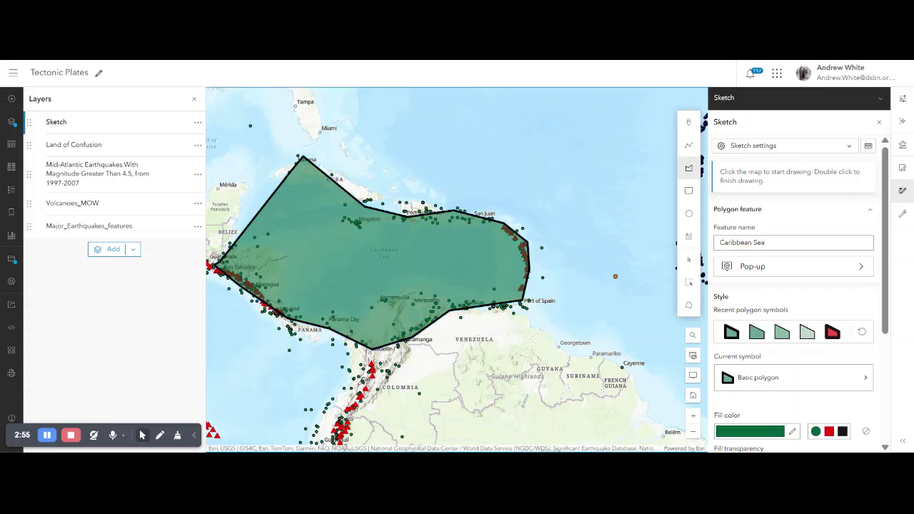
Step: Sketch a polygon around South America, following the points down the west coast, past the southern islands, up the Mid-Atlantic earthquakes and back to the Caribbean polygon
{"action": "scroll", "coordinate": [590, 312], "scroll_direction": "down", "scroll_amount": 3}
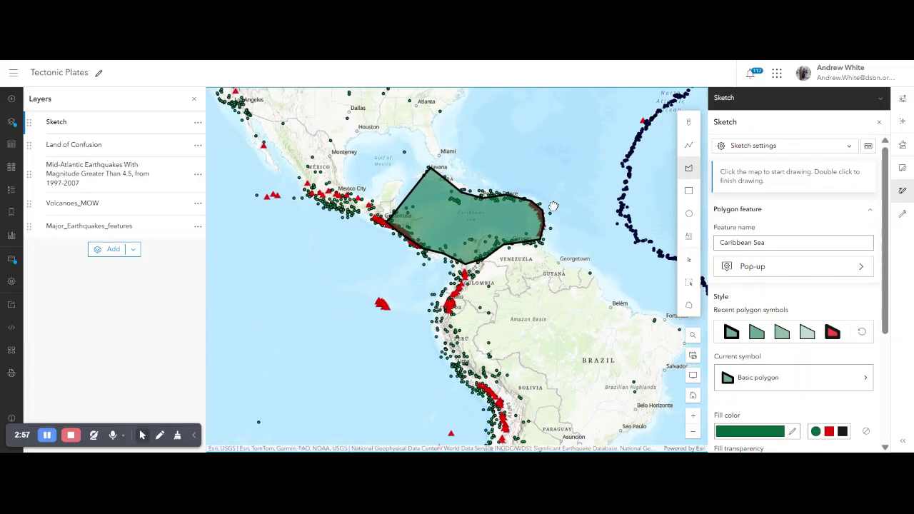
{"action": "left_click_drag", "start_coordinate": [403, 200], "coordinate": [463, 267]}
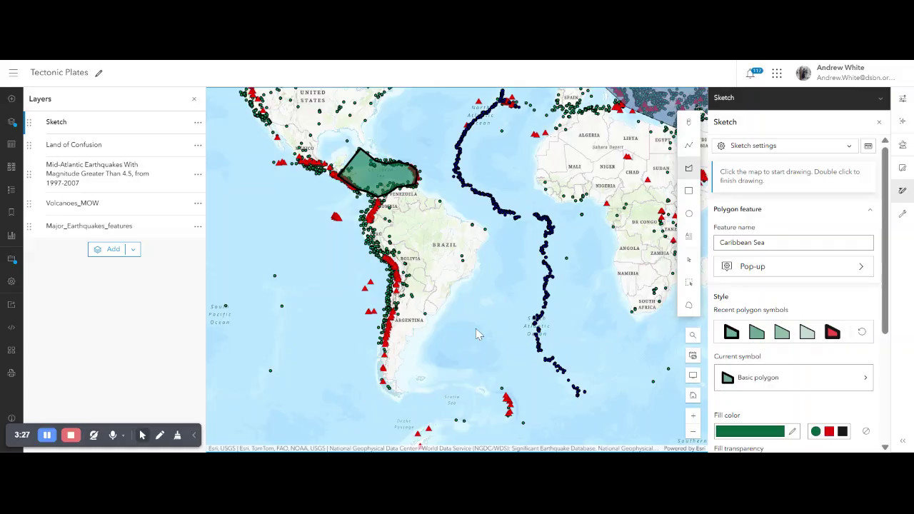
{"action": "left_click", "coordinate": [690, 172]}
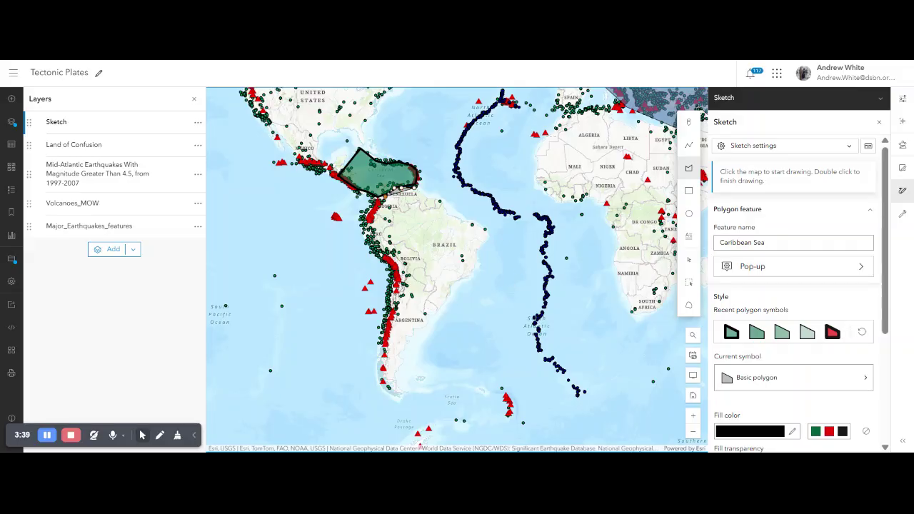
{"action": "left_click", "coordinate": [400, 189]}
{"action": "left_click", "coordinate": [412, 188]}
{"action": "left_click", "coordinate": [366, 228]}
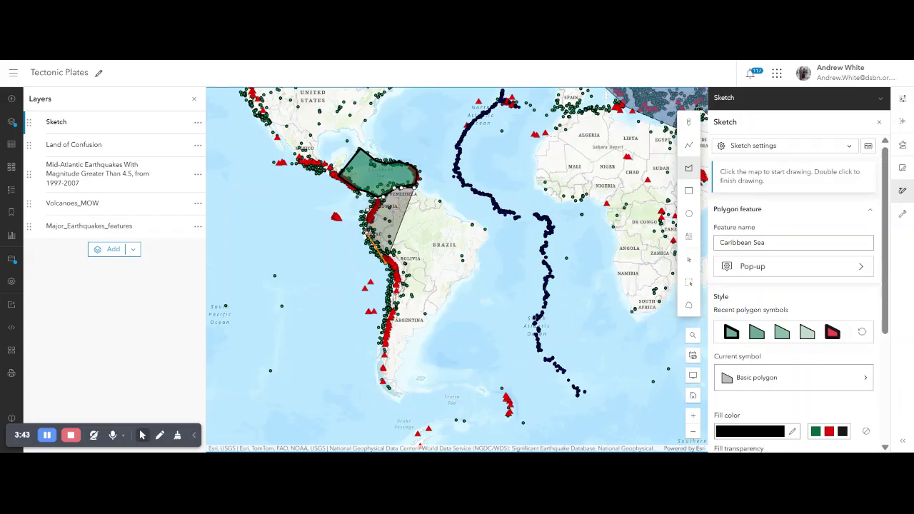
{"action": "left_click", "coordinate": [395, 264]}
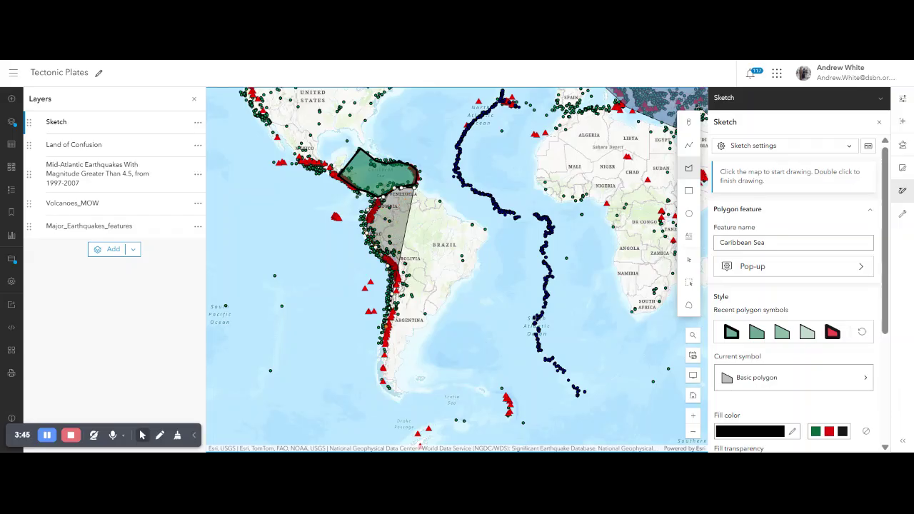
{"action": "left_click", "coordinate": [384, 387]}
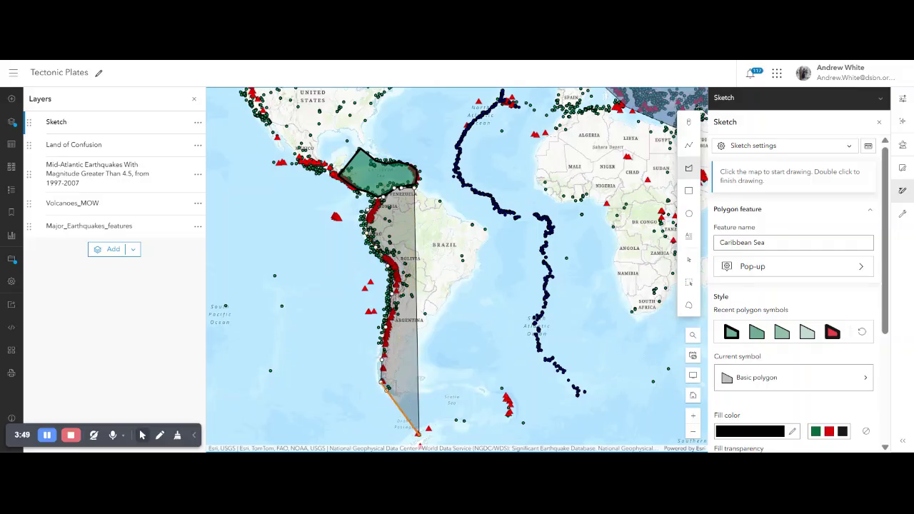
{"action": "left_click", "coordinate": [420, 432]}
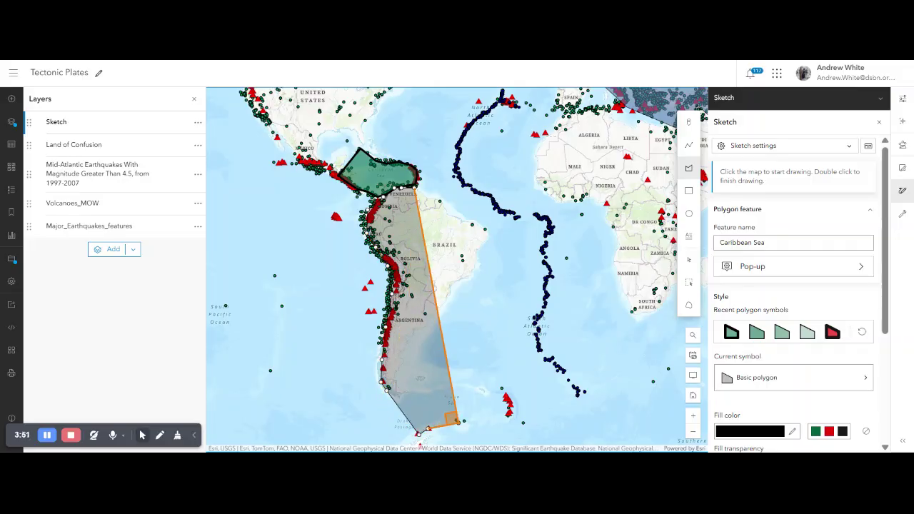
{"action": "left_click", "coordinate": [464, 422]}
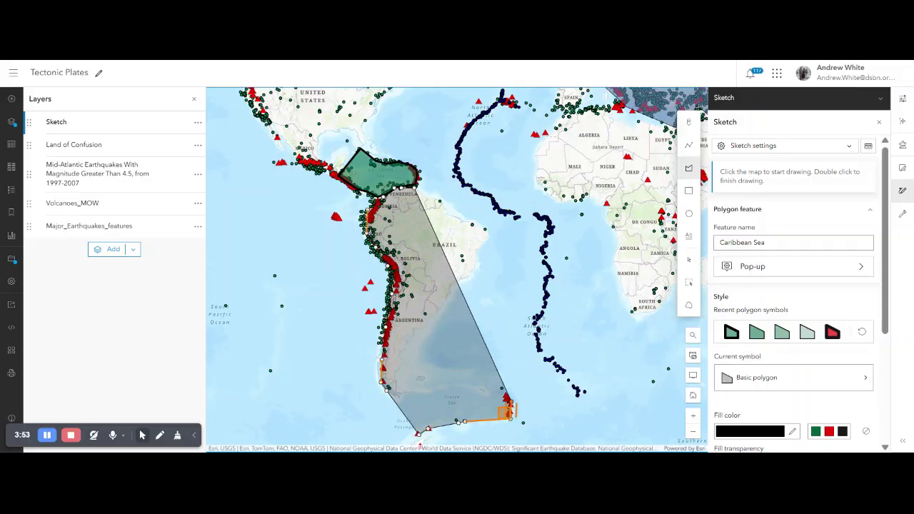
{"action": "left_click", "coordinate": [506, 396]}
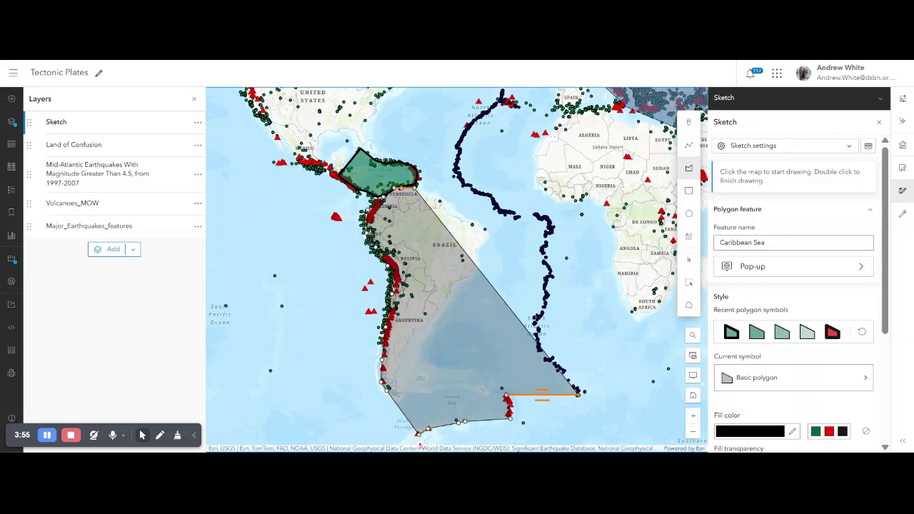
{"action": "double_click", "coordinate": [578, 392]}
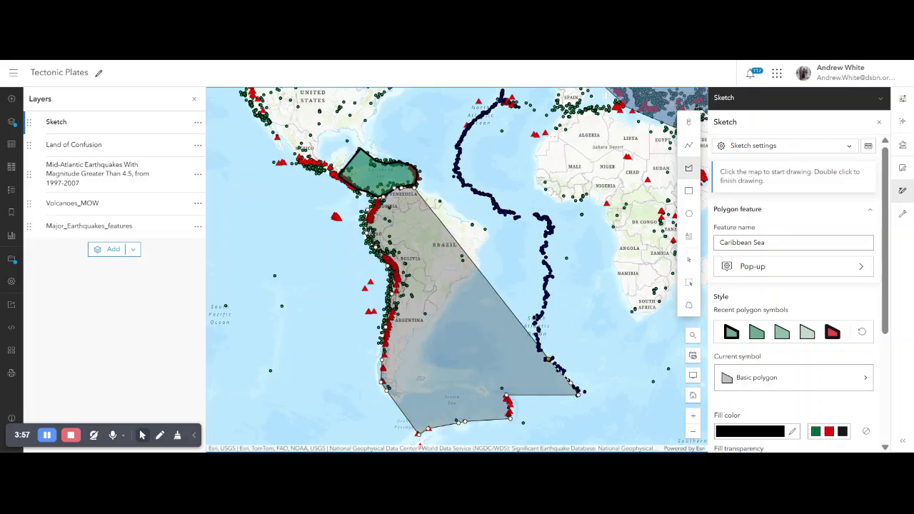
{"action": "left_click_drag", "start_coordinate": [547, 359], "coordinate": [541, 214]}
{"action": "left_click_drag", "start_coordinate": [481, 201], "coordinate": [420, 184]}
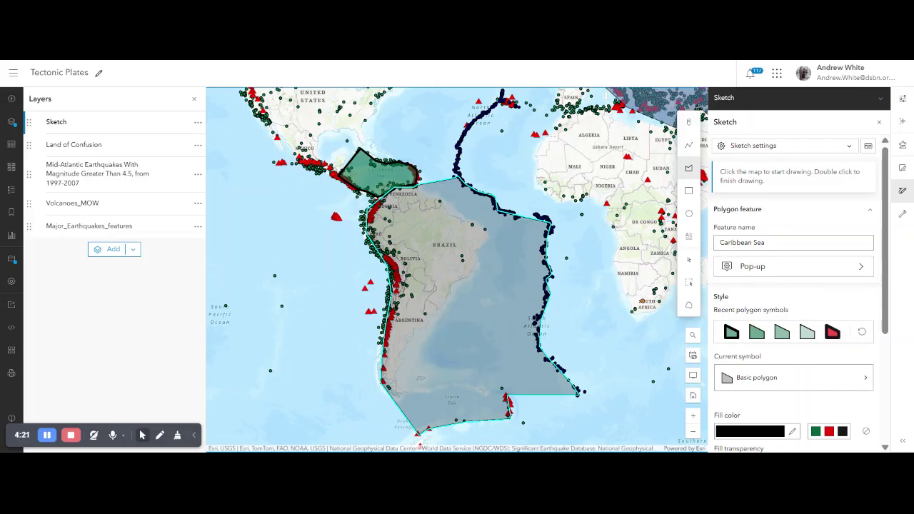
Step: Name the new polygon feature South American Plate
{"action": "left_click", "coordinate": [765, 243]}
{"action": "key", "text": "ctrl+a"}
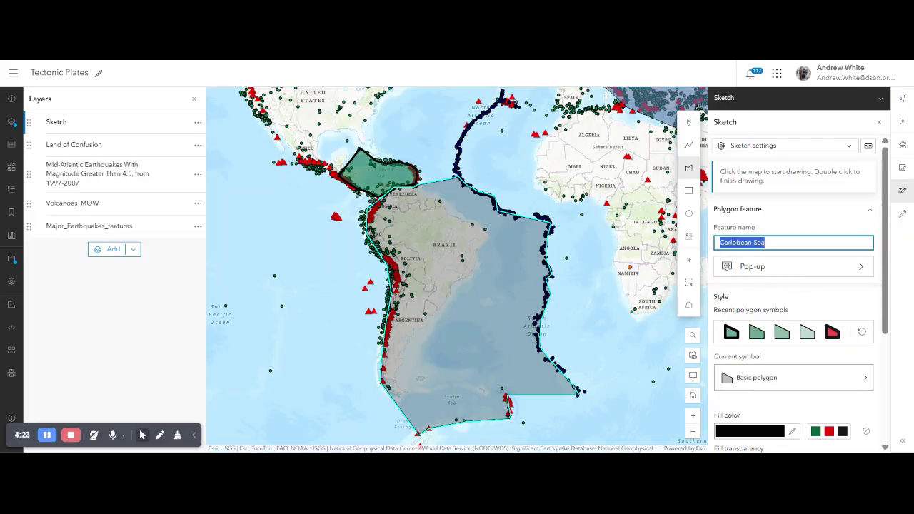
{"action": "type", "text": "South American Plate"}
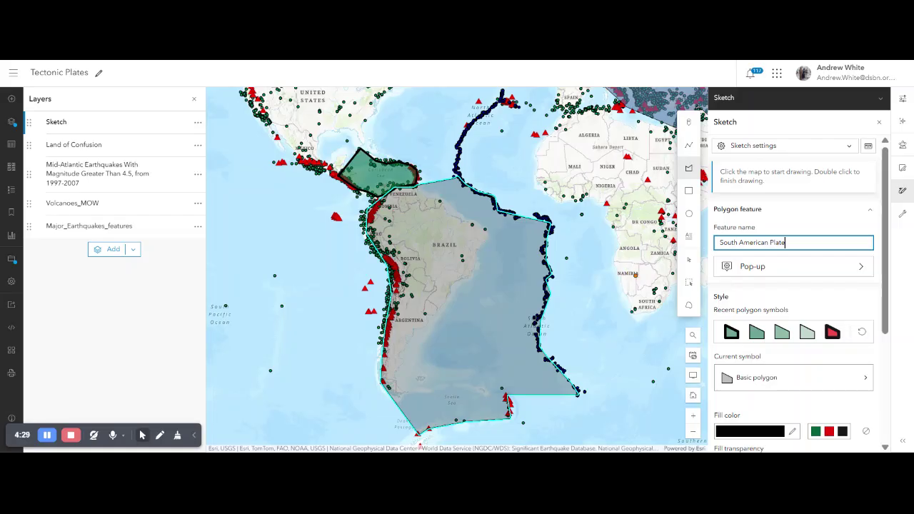
Step: Set the South American polygon's fill color to dark blue 190966 and its fill transparency to 30%
{"action": "scroll", "coordinate": [790, 368], "scroll_direction": "down", "scroll_amount": 2}
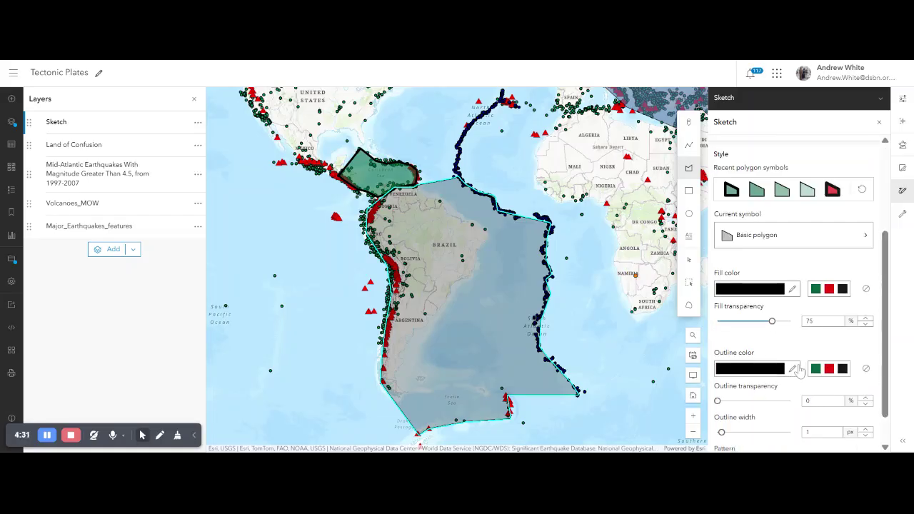
{"action": "left_click", "coordinate": [794, 289]}
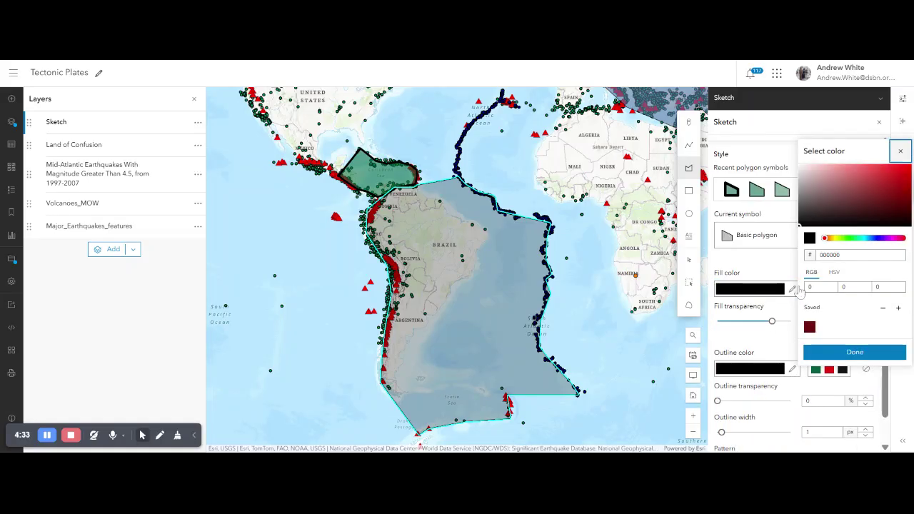
{"action": "left_click", "coordinate": [882, 240]}
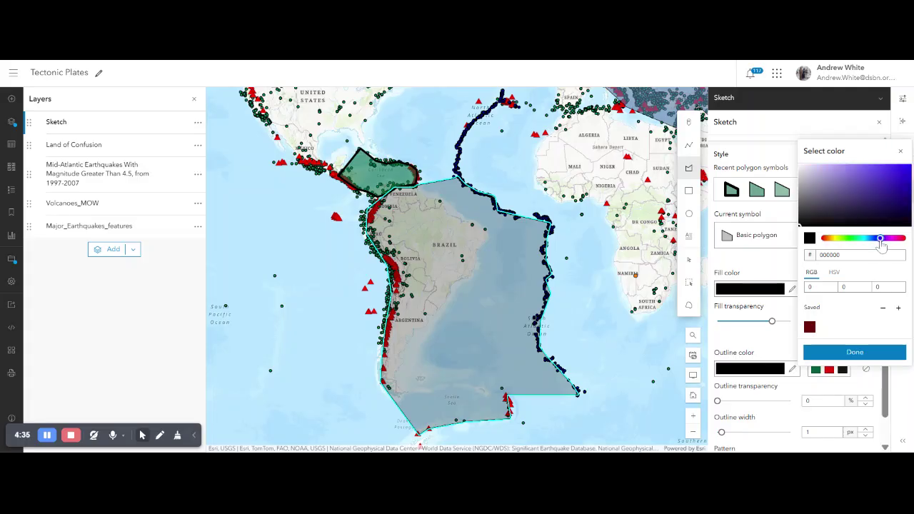
{"action": "left_click", "coordinate": [902, 202]}
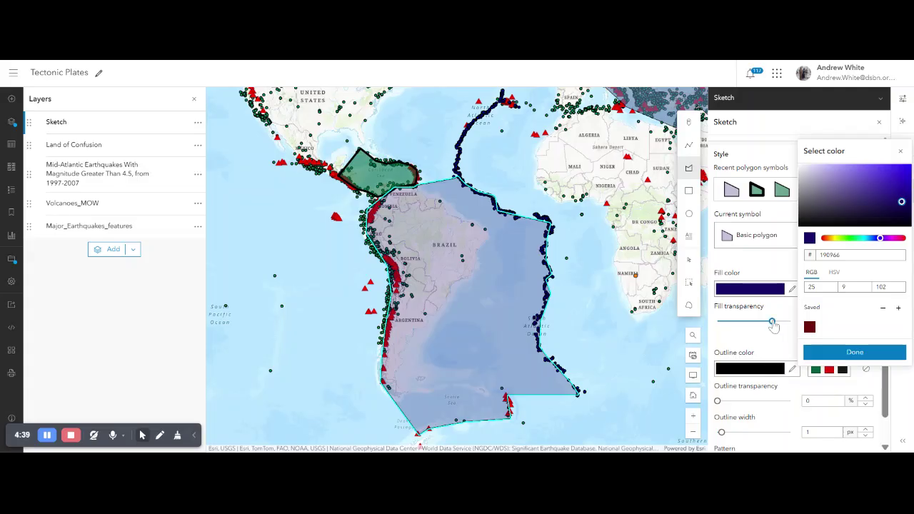
{"action": "left_click_drag", "start_coordinate": [773, 321], "coordinate": [739, 323]}
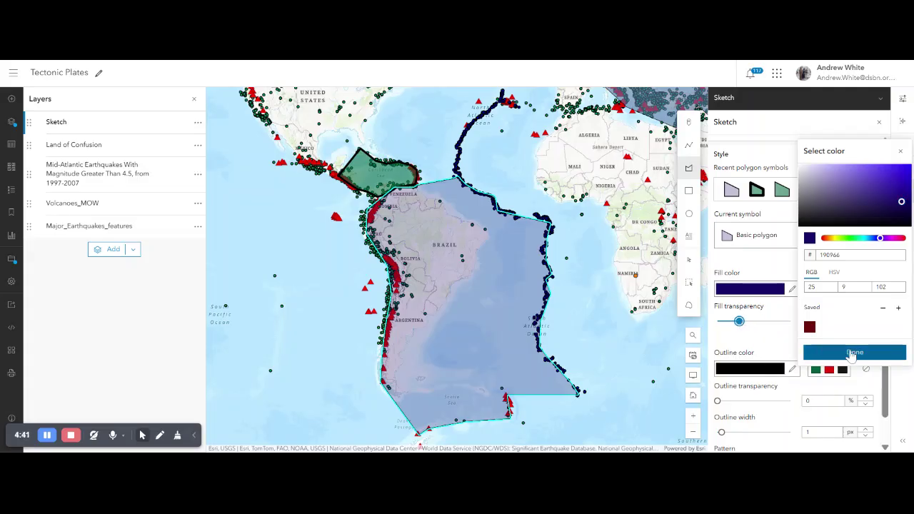
{"action": "left_click", "coordinate": [848, 355]}
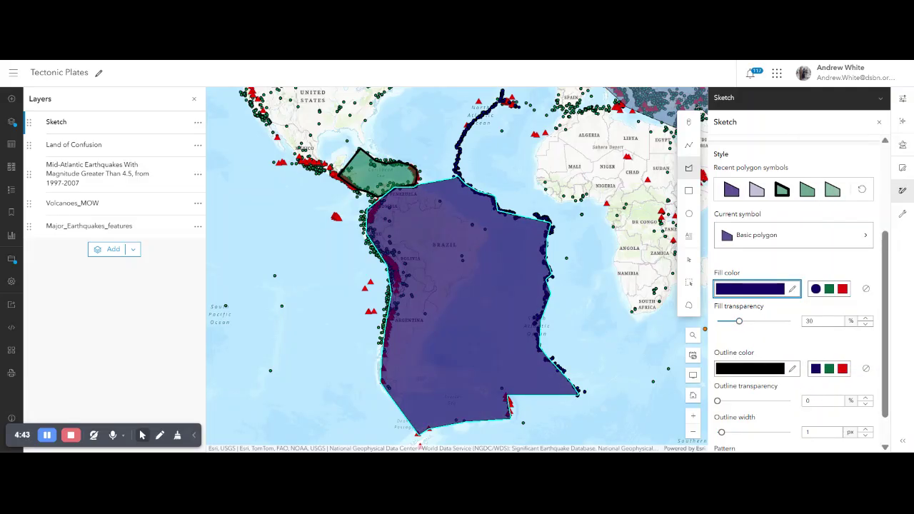
Step: Set the South American polygon's outline width to 3 px
{"action": "left_click", "coordinate": [868, 429]}
{"action": "left_click", "coordinate": [867, 432]}
{"action": "scroll", "coordinate": [861, 406], "scroll_direction": "down", "scroll_amount": 1}
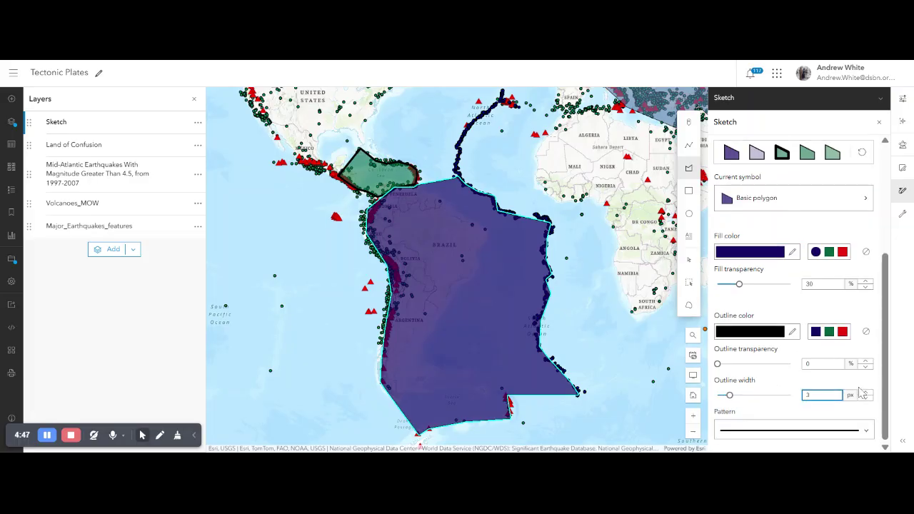
{"action": "left_click", "coordinate": [889, 433]}
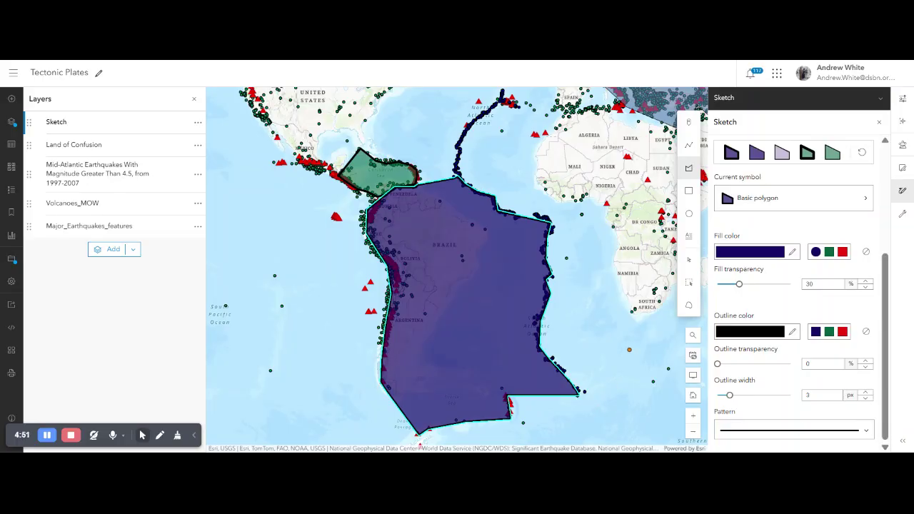
Step: Save the Tectonic Plates map and close the sharing review without updating the sharing of the Land of Confusion layer
{"action": "left_click", "coordinate": [11, 260]}
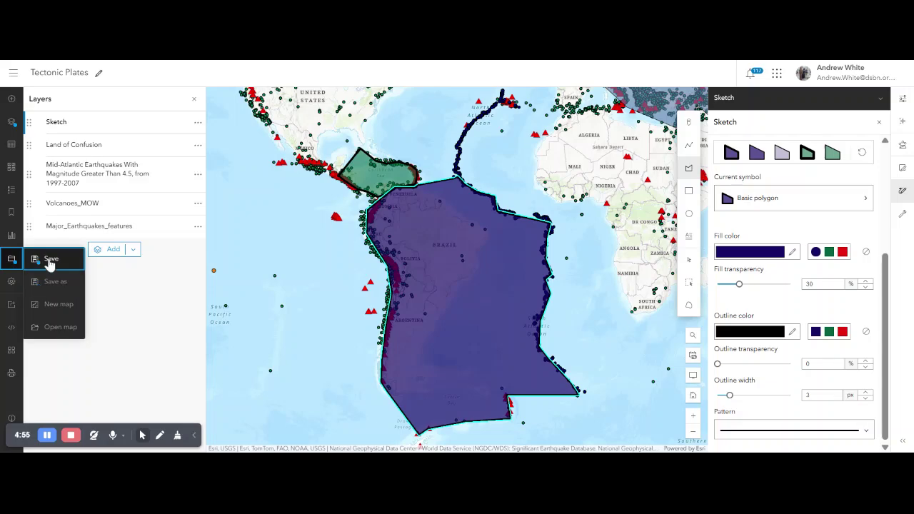
{"action": "left_click", "coordinate": [50, 259]}
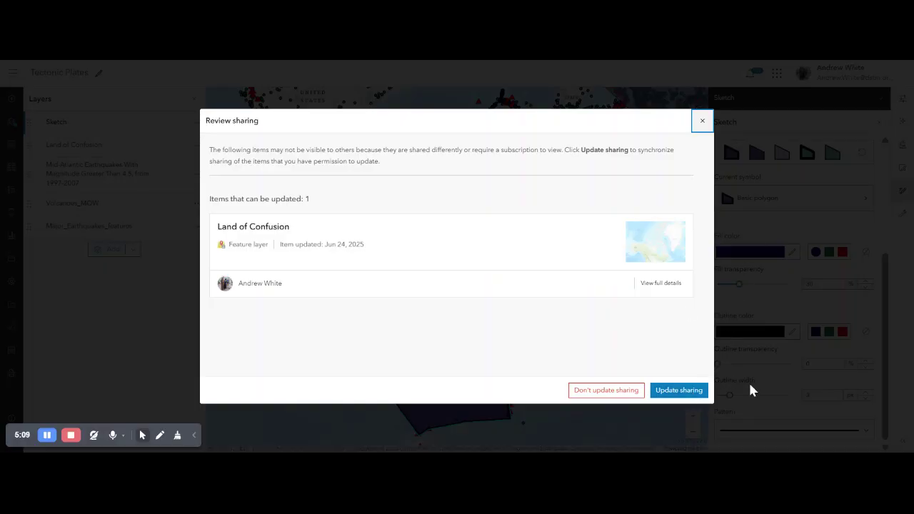
{"action": "left_click", "coordinate": [702, 121]}
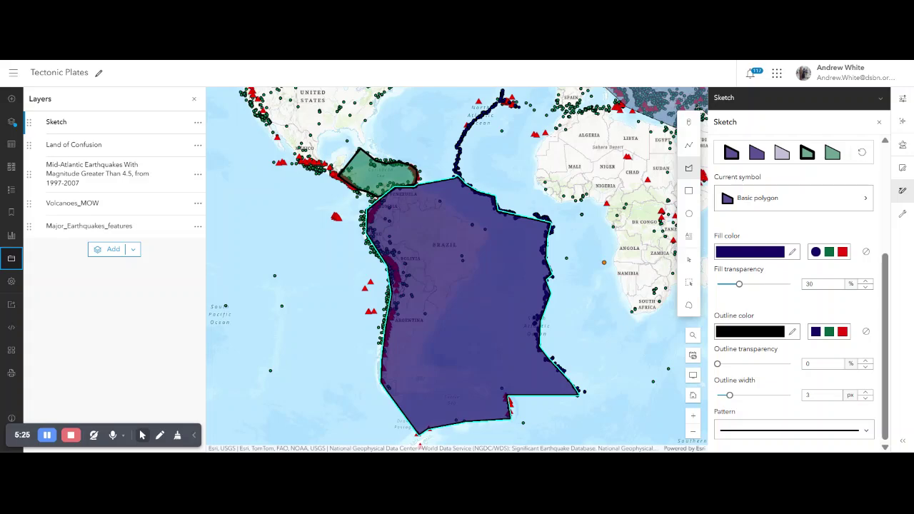
Step: Deselect the South American polygon and examine the earthquake and volcano patterns around Africa, Asia, Australia and North America
{"action": "left_click", "coordinate": [690, 261]}
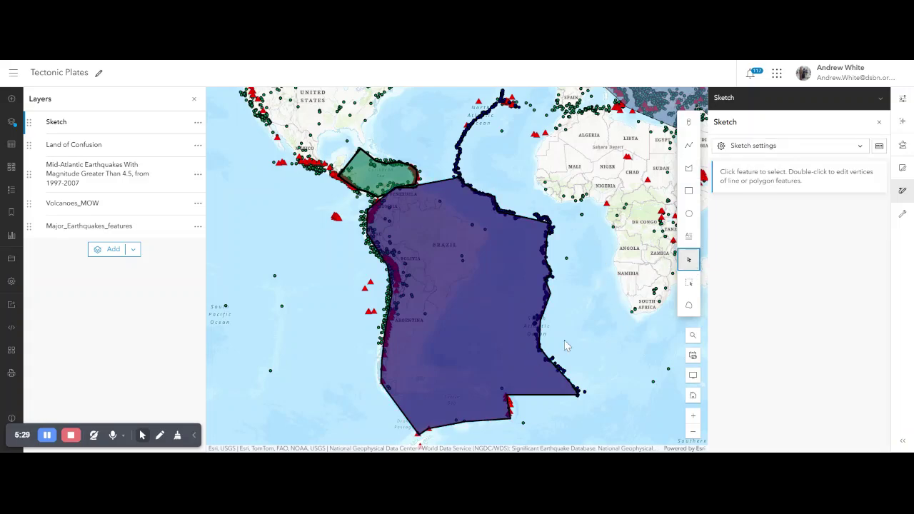
{"action": "left_click_drag", "start_coordinate": [626, 303], "coordinate": [441, 306]}
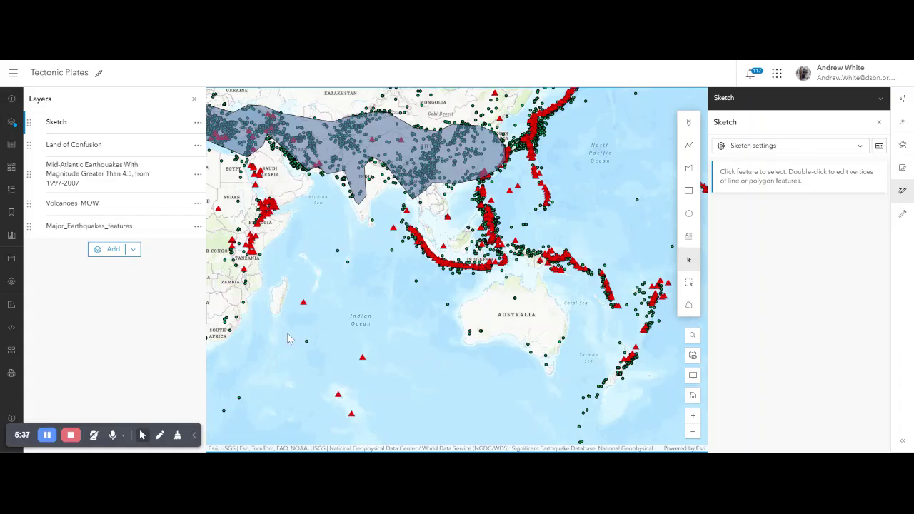
{"action": "left_click_drag", "start_coordinate": [291, 339], "coordinate": [593, 329]}
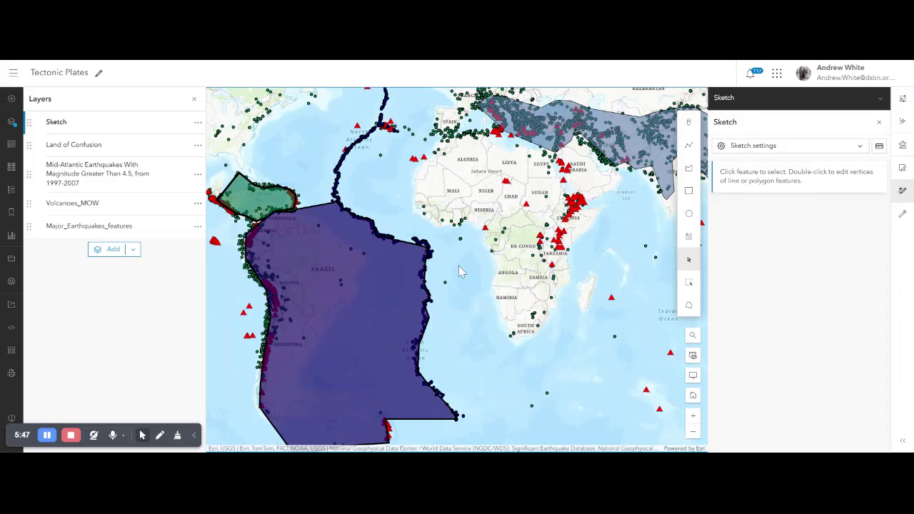
{"action": "left_click_drag", "start_coordinate": [511, 272], "coordinate": [669, 397]}
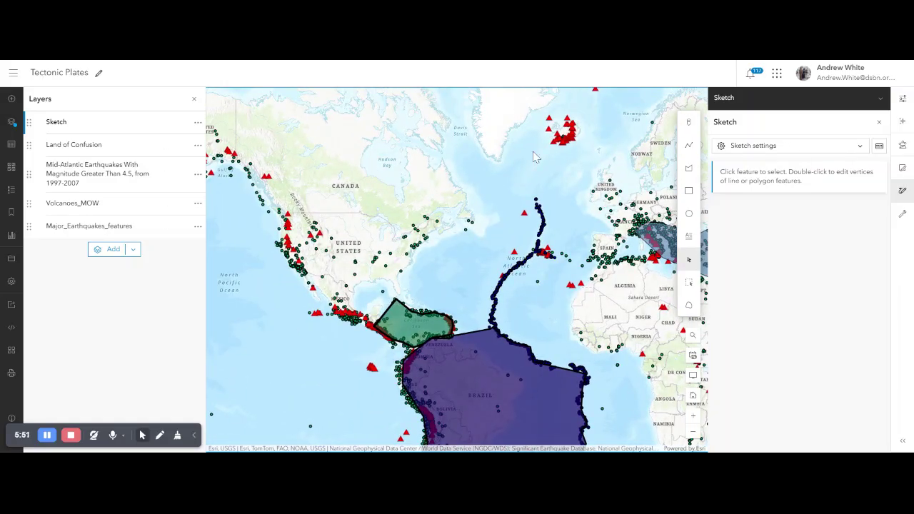
{"action": "left_click_drag", "start_coordinate": [532, 140], "coordinate": [572, 232]}
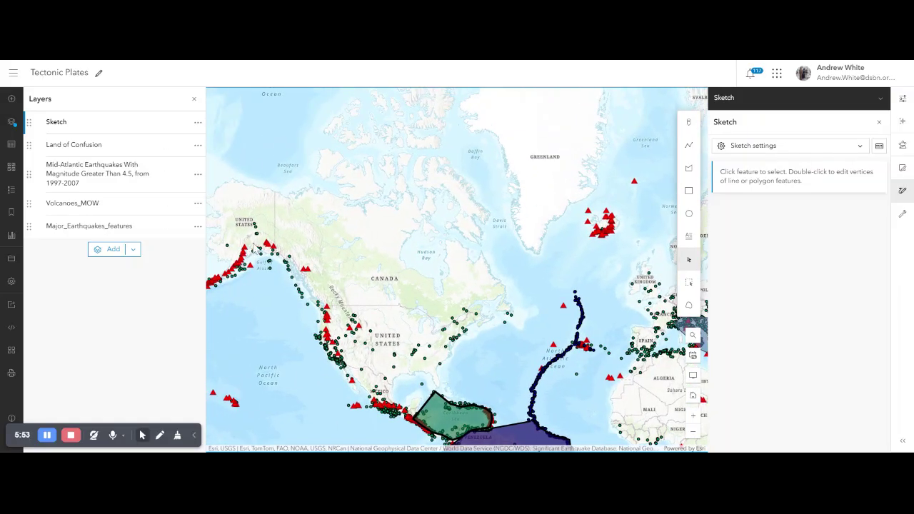